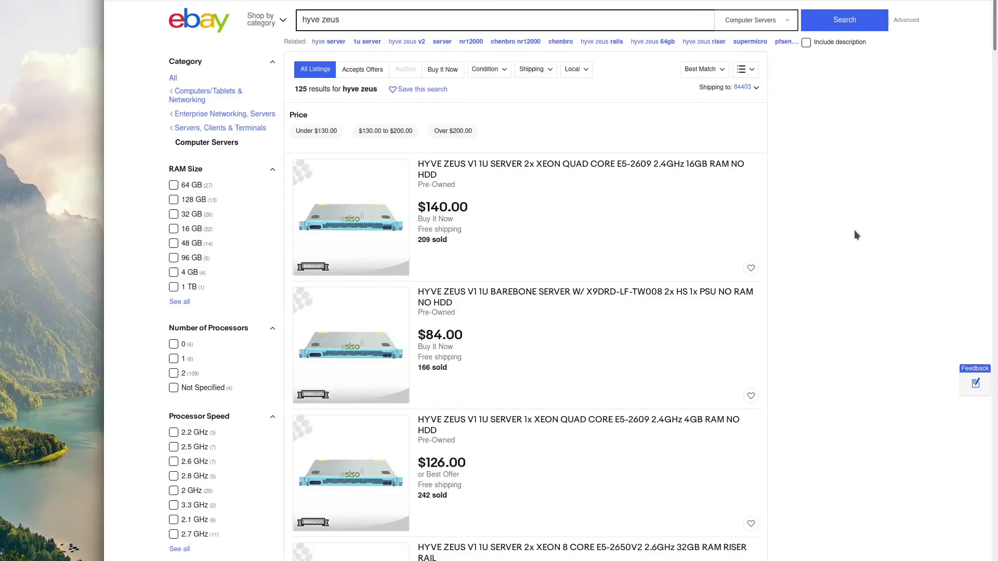
pyautogui.scroll(-5, 861, 236)
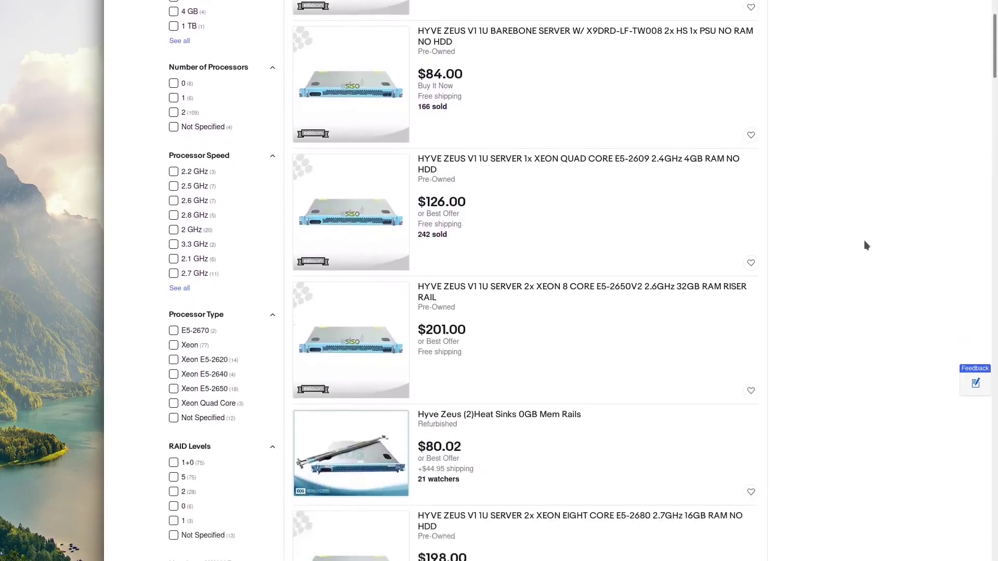
pyautogui.scroll(-5, 865, 241)
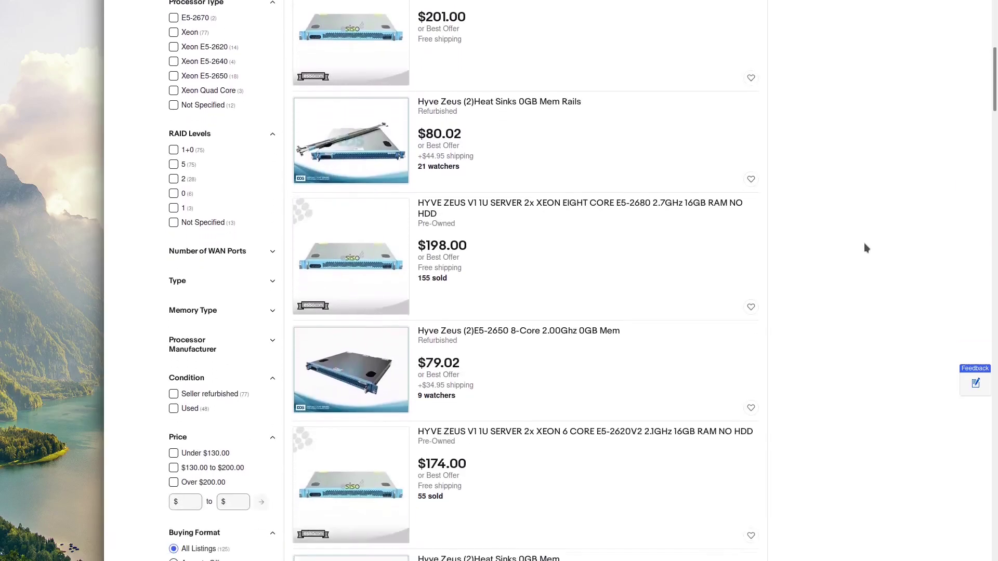
pyautogui.scroll(-1, 865, 247)
pyautogui.scroll(-5, 864, 248)
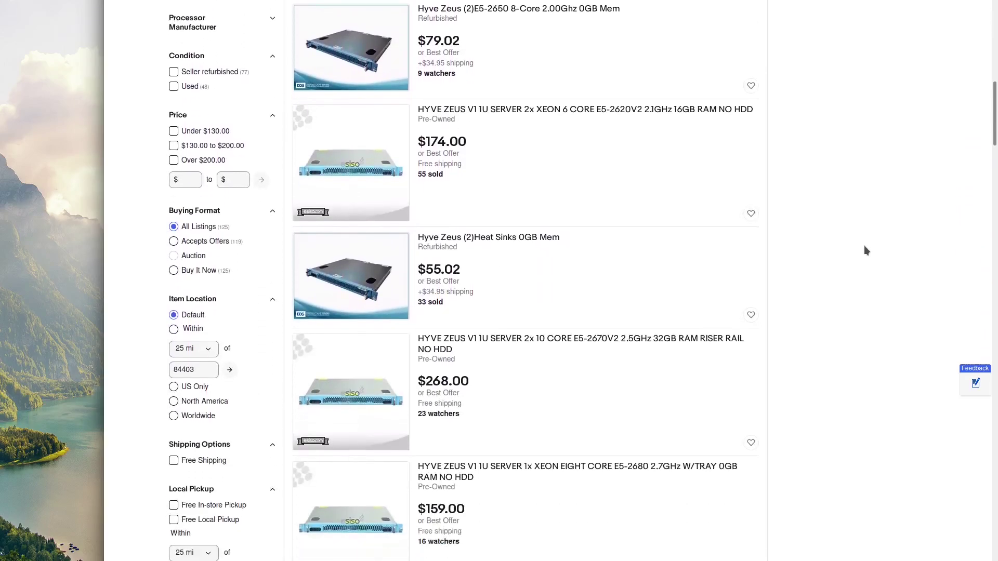
pyautogui.scroll(-5, 865, 251)
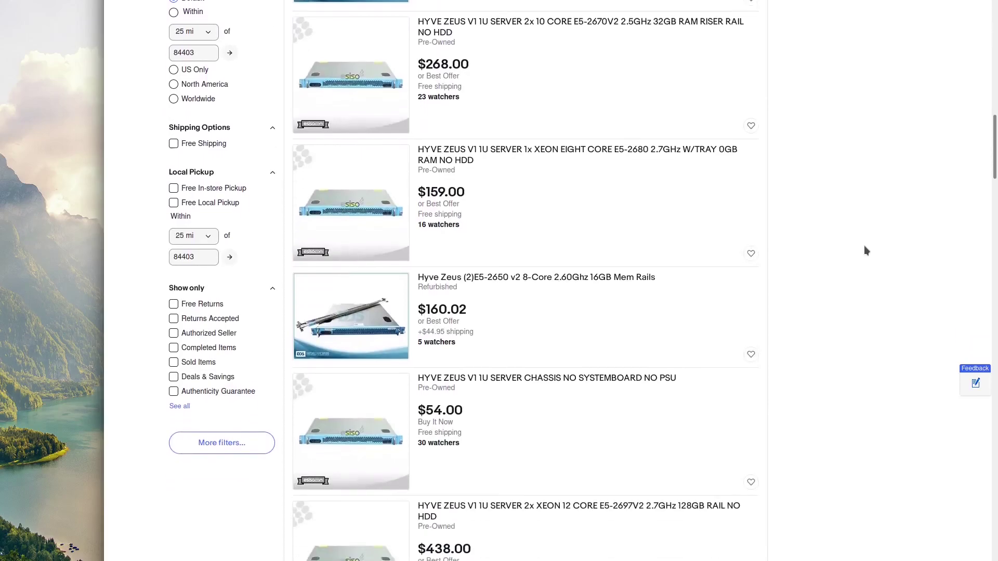
pyautogui.scroll(-1, 866, 250)
pyautogui.scroll(-4, 867, 253)
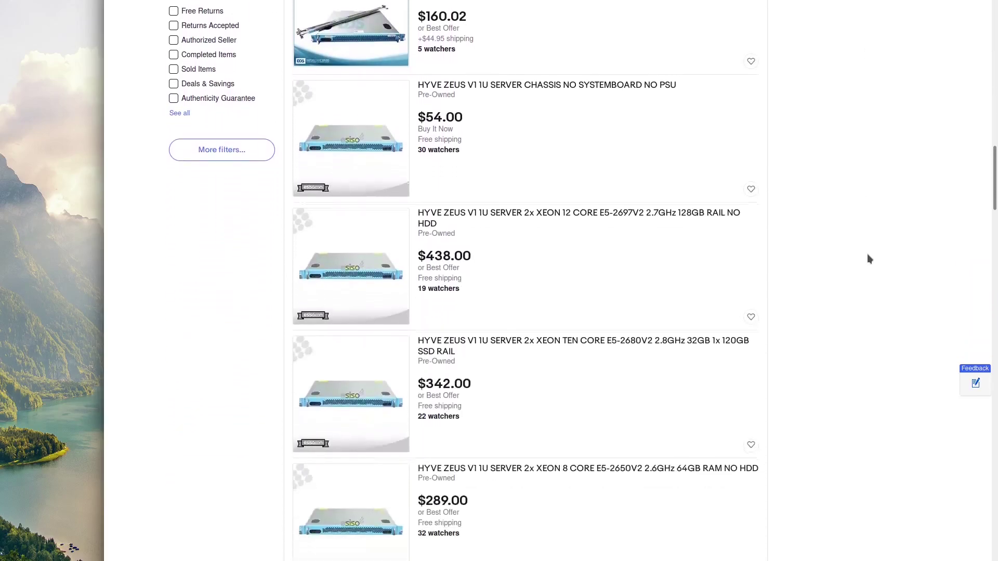
pyautogui.scroll(-1, 867, 253)
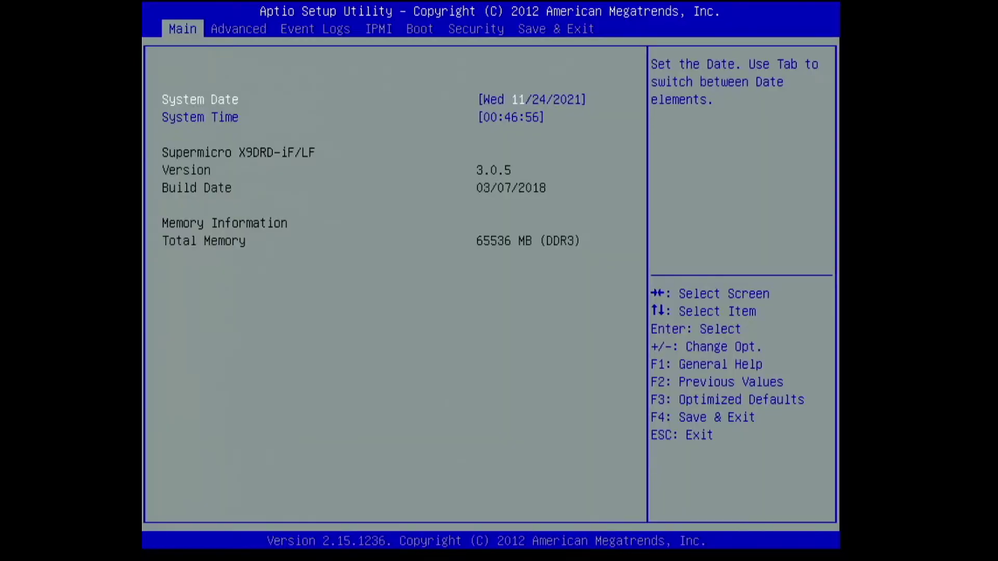
# Step: On the Advanced tab, look through the Boot Feature settings and return to the list
pyautogui.press('Right')
pyautogui.press('Return')
pyautogui.press('Down')
pyautogui.press('Down')
pyautogui.press('Down')
pyautogui.press('Down')
pyautogui.press('Down')
pyautogui.press('Down')
pyautogui.press('Down')
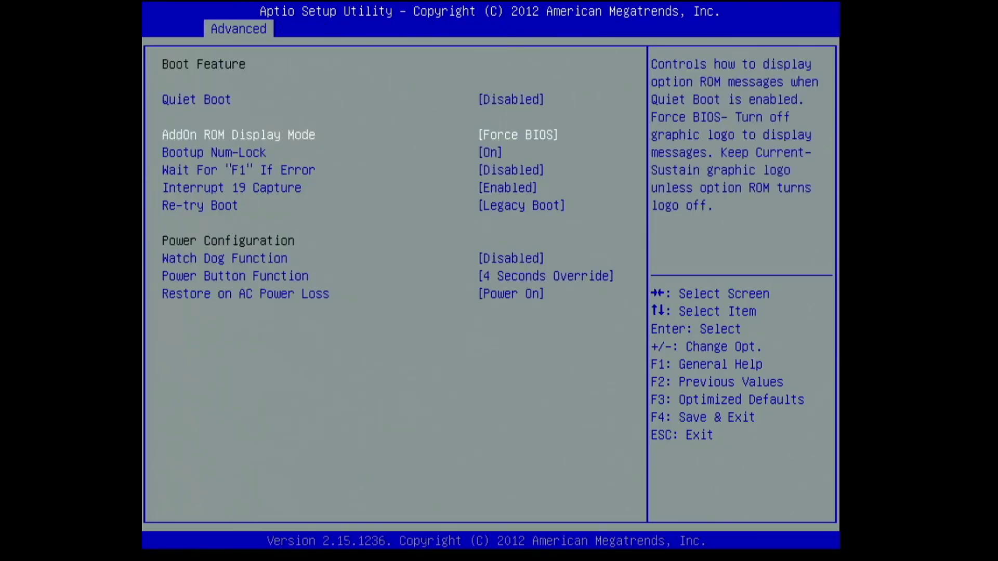
pyautogui.press('Escape')
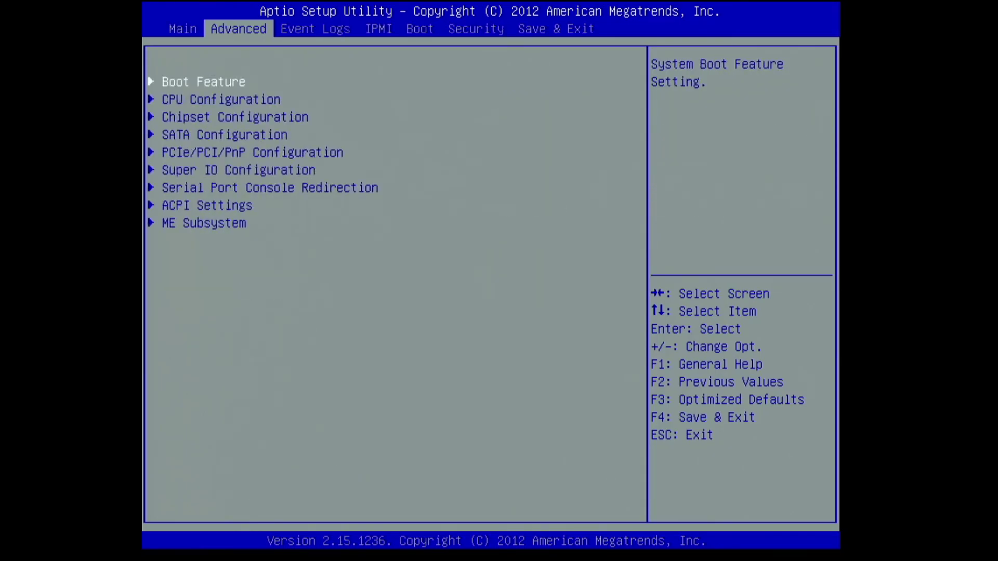
# Step: Review CPU Configuration, including Clock Spread Spectrum, Intel Virtualization Technology and CPU Power Management options
pyautogui.press('Down')
pyautogui.press('Return')
pyautogui.press('Down')
pyautogui.press('Down')
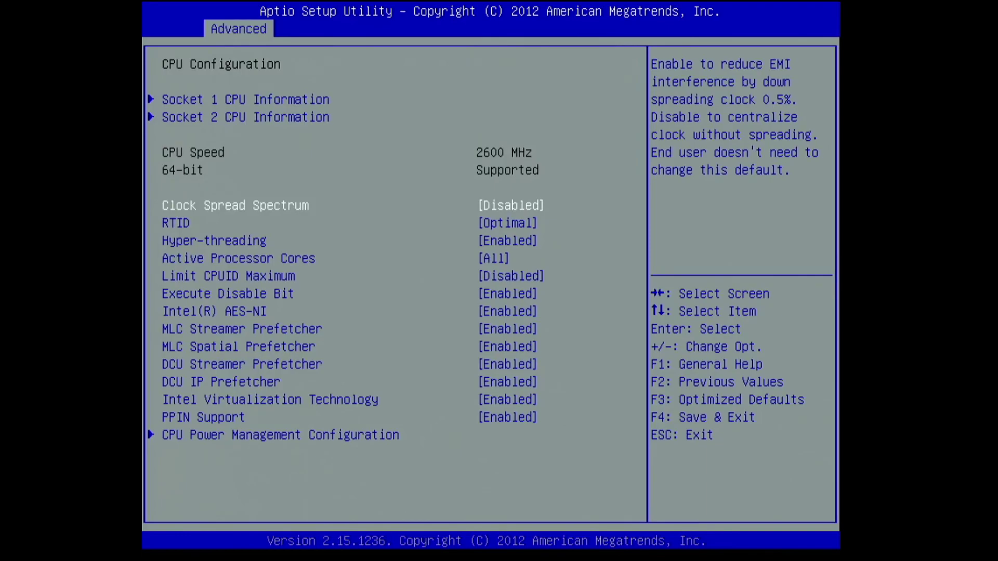
pyautogui.press('Down')
pyautogui.press('Down')
pyautogui.press('Down')
pyautogui.press('Down')
pyautogui.press('Down')
pyautogui.press('Down')
pyautogui.press('Down')
pyautogui.press('Down')
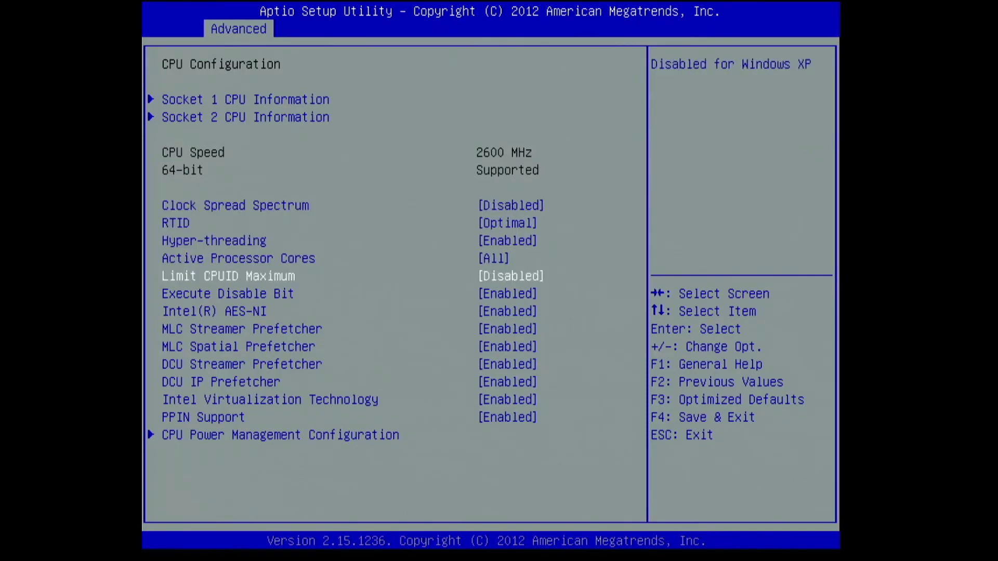
pyautogui.press('Down')
pyautogui.press('Down')
pyautogui.press('Down')
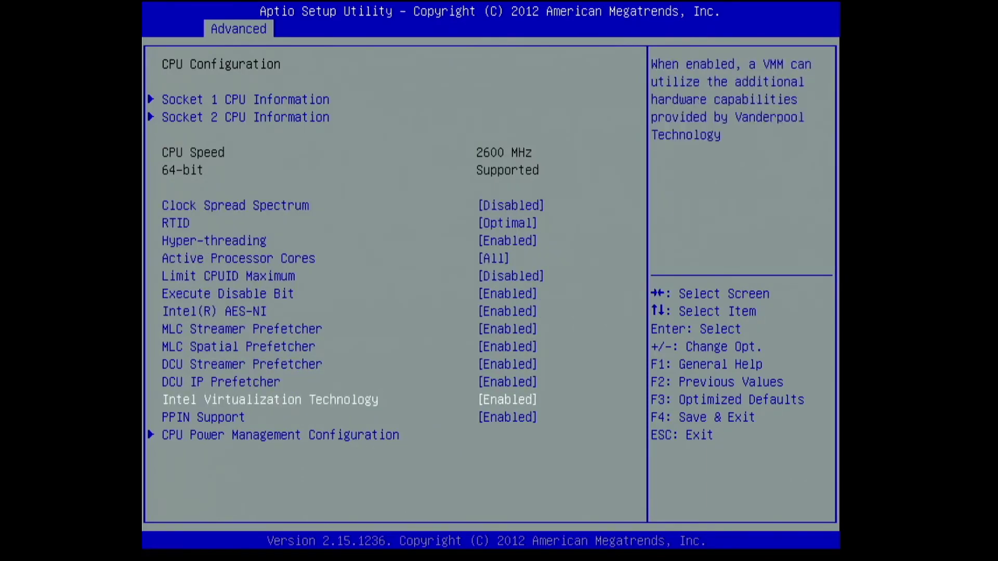
pyautogui.press('Down')
pyautogui.press('Down')
pyautogui.press('Return')
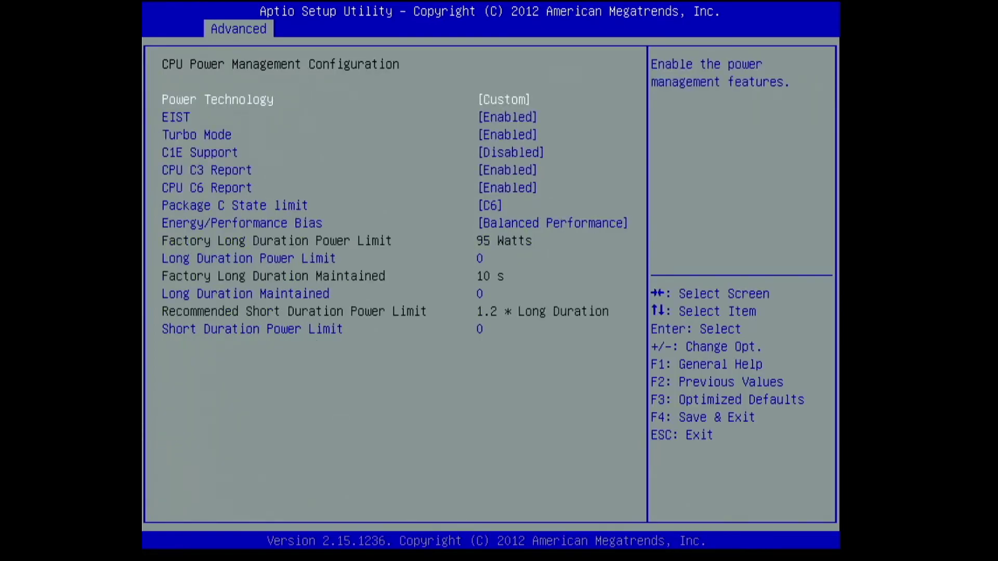
pyautogui.press('Down')
pyautogui.press('Down')
pyautogui.press('Down')
pyautogui.press('Down')
pyautogui.press('Down')
pyautogui.press('Down')
pyautogui.press('Down')
pyautogui.press('Down')
pyautogui.press('Down')
pyautogui.press('Down')
pyautogui.press('Escape')
pyautogui.press('Escape')
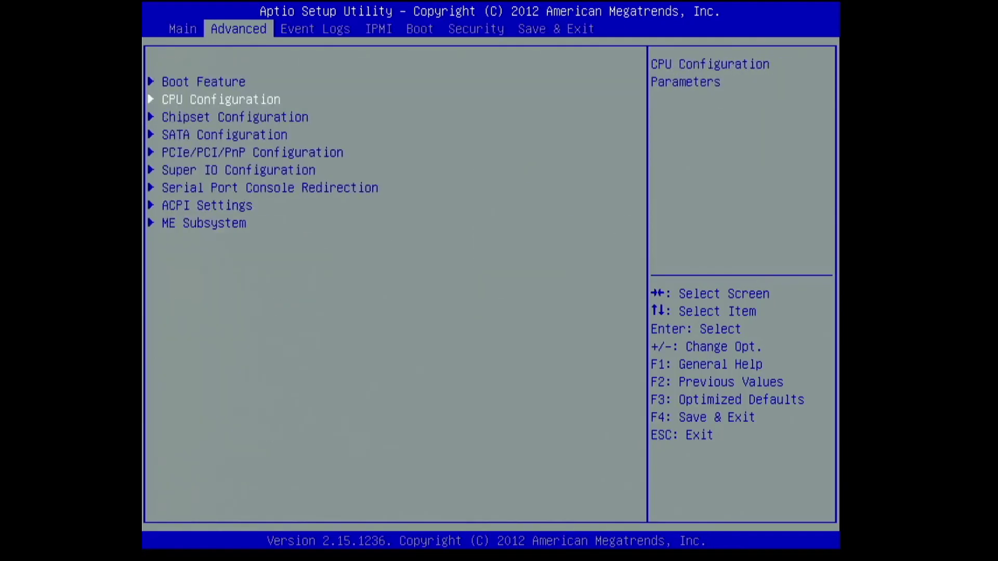
# Step: Inspect Chipset North Bridge settings: Ageing Timer Rollover, MMCFG BASE, Integrated IO and QPI Configuration
pyautogui.press('Down')
pyautogui.press('Return')
pyautogui.press('Return')
pyautogui.press('Return')
pyautogui.press('Down')
pyautogui.press('Down')
pyautogui.press('Down')
pyautogui.press('Down')
pyautogui.press('Escape')
pyautogui.press('Down')
pyautogui.press('Return')
pyautogui.press('Down')
pyautogui.press('Down')
pyautogui.press('Escape')
# Step: Check the memory mode, DDR speed and data scrambling settings, then the South Bridge settings
pyautogui.press('Down')
pyautogui.press('Return')
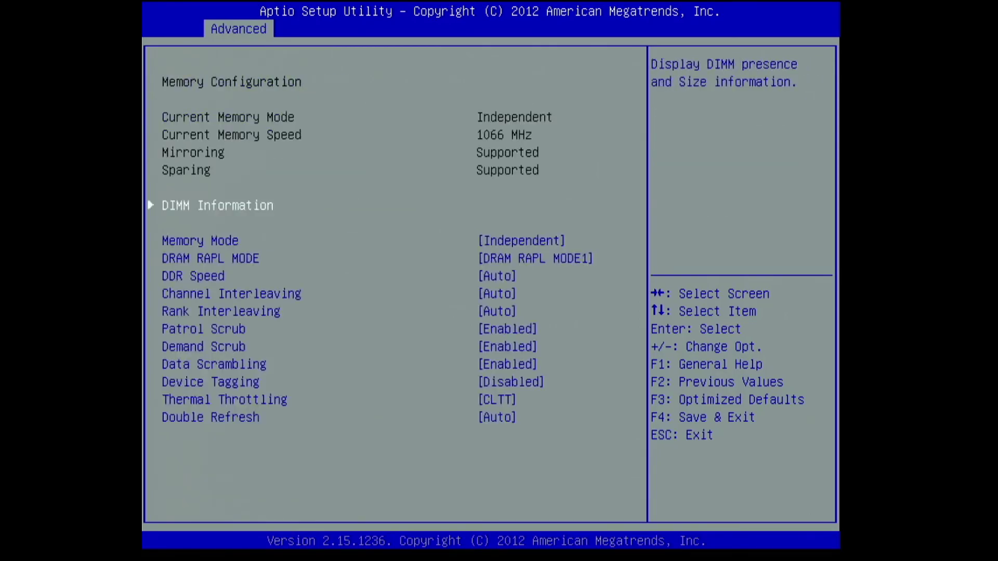
pyautogui.press('Down')
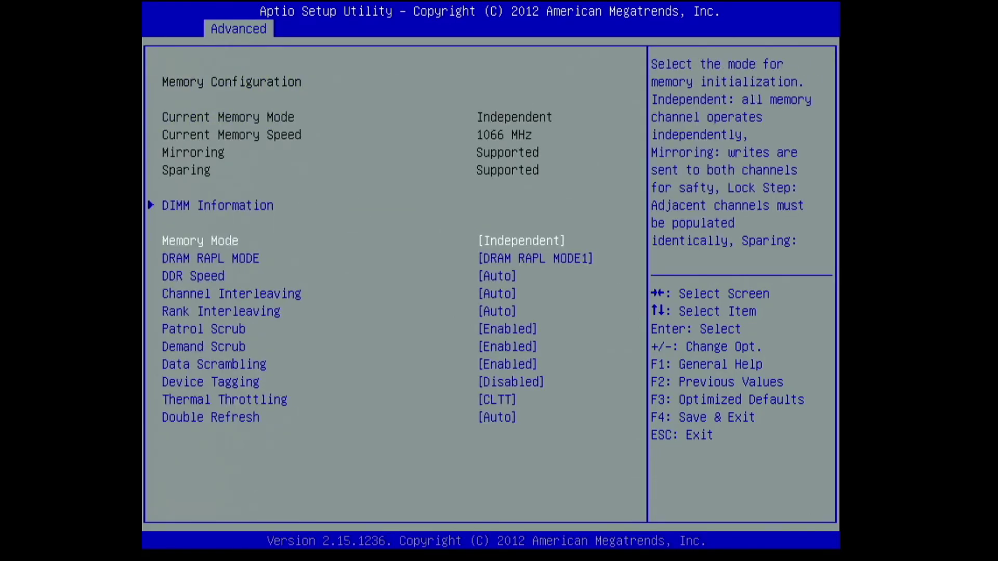
pyautogui.press('Down')
pyautogui.press('Down')
pyautogui.press('Down')
pyautogui.press('Down')
pyautogui.press('Down')
pyautogui.press('Down')
pyautogui.press('Down')
pyautogui.press('Escape')
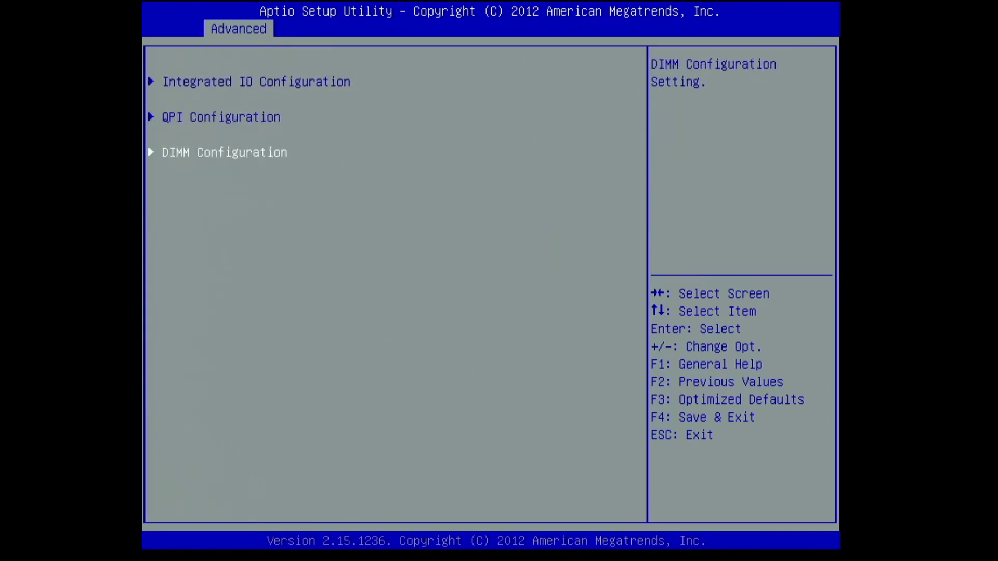
pyautogui.press('Escape')
# Step: Look at the South Bridge USB options, SATA Configuration and PCIe/PCI/PnP Configuration pages
pyautogui.press('Down')
pyautogui.press('Return')
pyautogui.press('Down')
pyautogui.press('Down')
pyautogui.press('Down')
pyautogui.press('Down')
pyautogui.press('Down')
pyautogui.press('Escape')
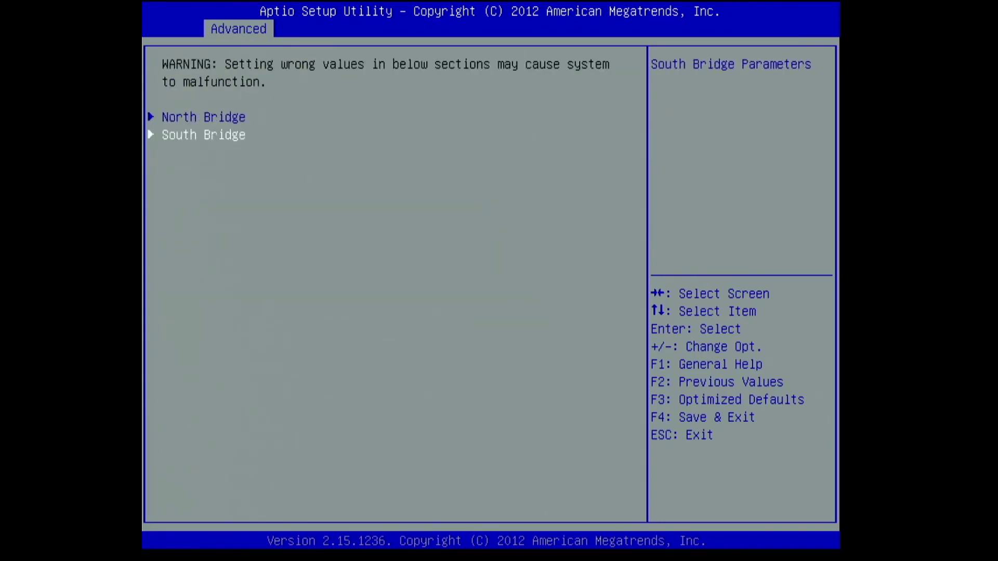
pyautogui.press('Escape')
# Step: Review the Super IO Configuration and Serial Port 1 Configuration settings
pyautogui.press('Down')
pyautogui.press('Return')
pyautogui.press('Escape')
pyautogui.press('Down')
pyautogui.press('Return')
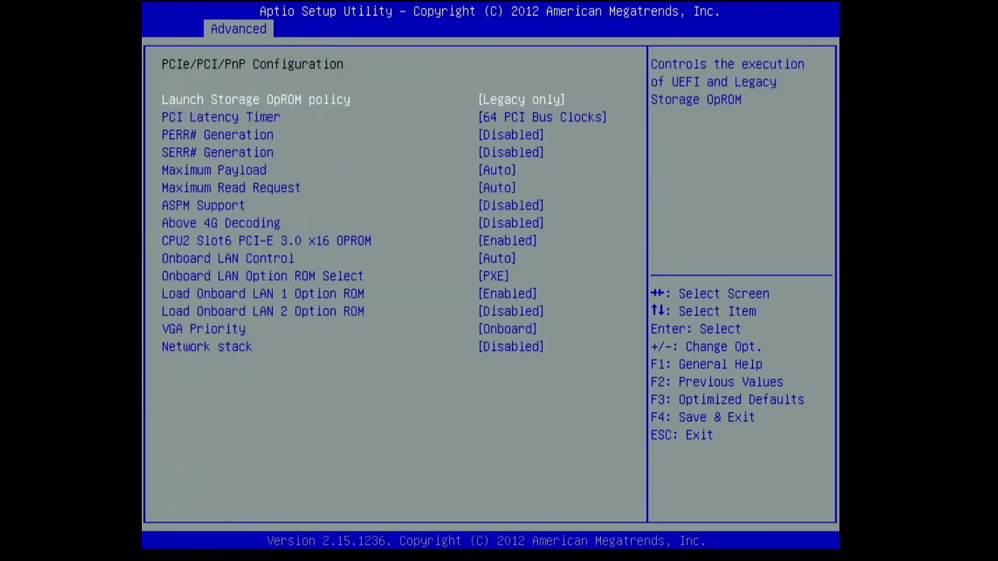
pyautogui.press('Escape')
pyautogui.press('Down')
pyautogui.press('Return')
pyautogui.press('Return')
pyautogui.press('Escape')
pyautogui.press('Escape')
# Step: Check ACPI Settings, ME Subsystem, Event Logs, IPMI BMC network configuration and the Save & Exit page
pyautogui.press('Down')
pyautogui.press('Return')
pyautogui.press('Escape')
pyautogui.press('Down')
pyautogui.press('Return')
pyautogui.press('Escape')
pyautogui.press('Down')
pyautogui.press('Return')
pyautogui.press('Escape')
pyautogui.press('Right')
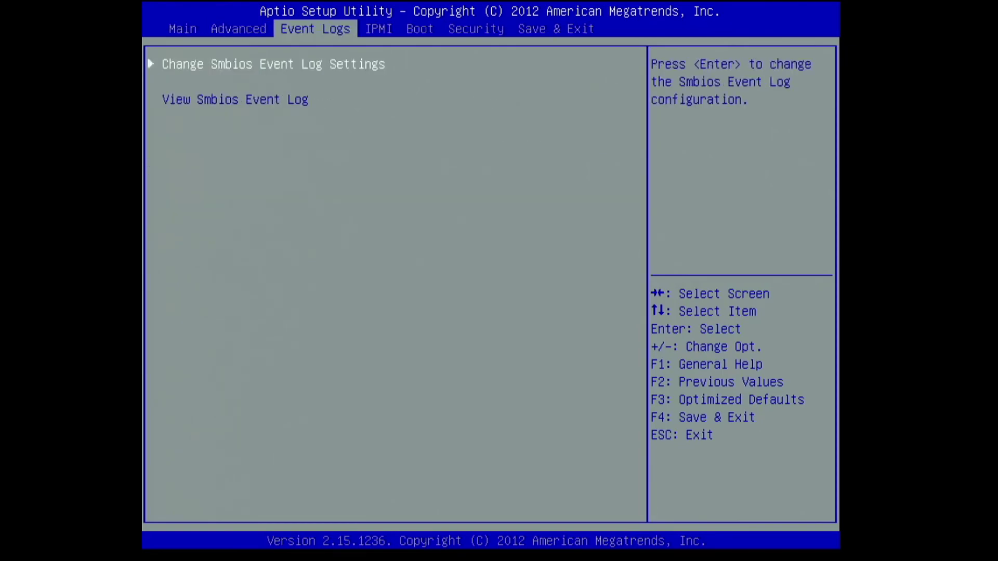
pyautogui.press('Right')
pyautogui.press('Down')
pyautogui.press('Return')
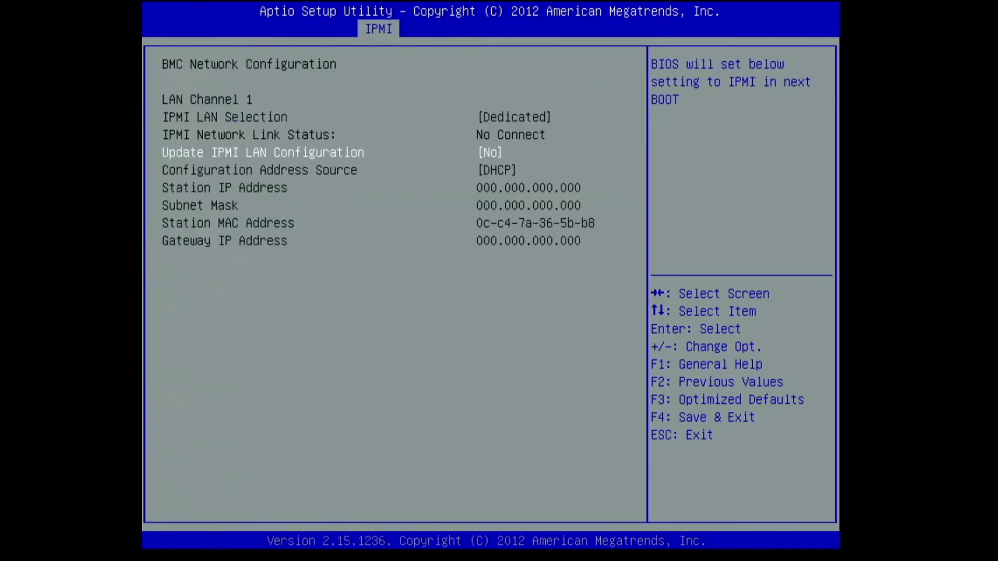
pyautogui.press('Escape')
pyautogui.press('Right')
pyautogui.press('Right')
pyautogui.press('Right')
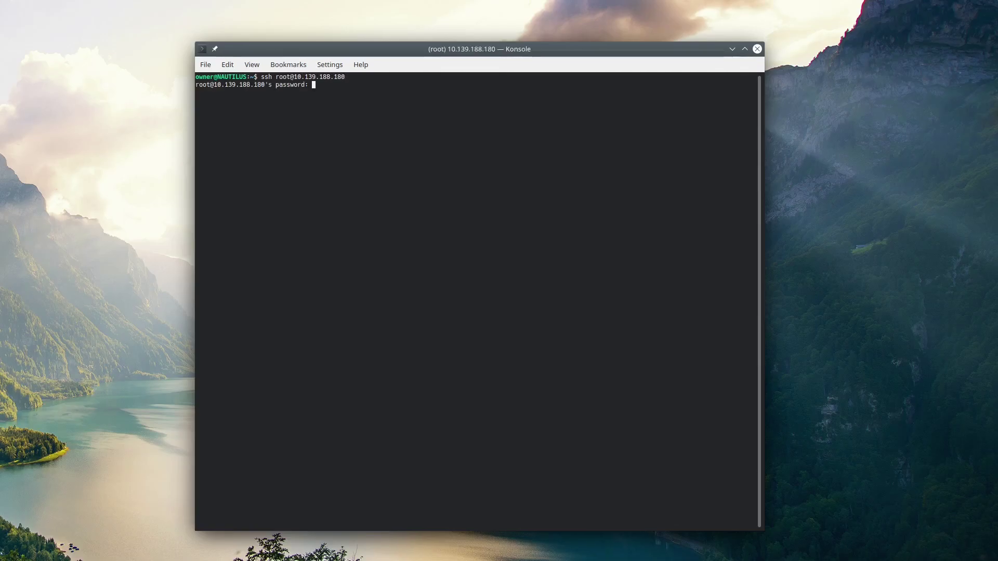
# Step: Log into the server over SSH as root and install ipmitool with apt
pyautogui.press('Return')
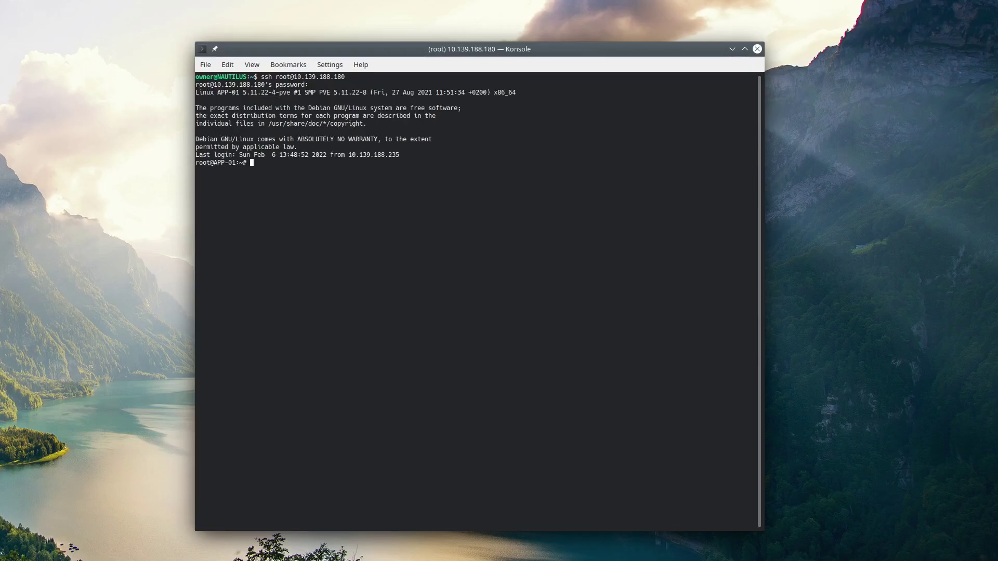
pyautogui.write('sudo apt install ipmitool')
pyautogui.press('Return')
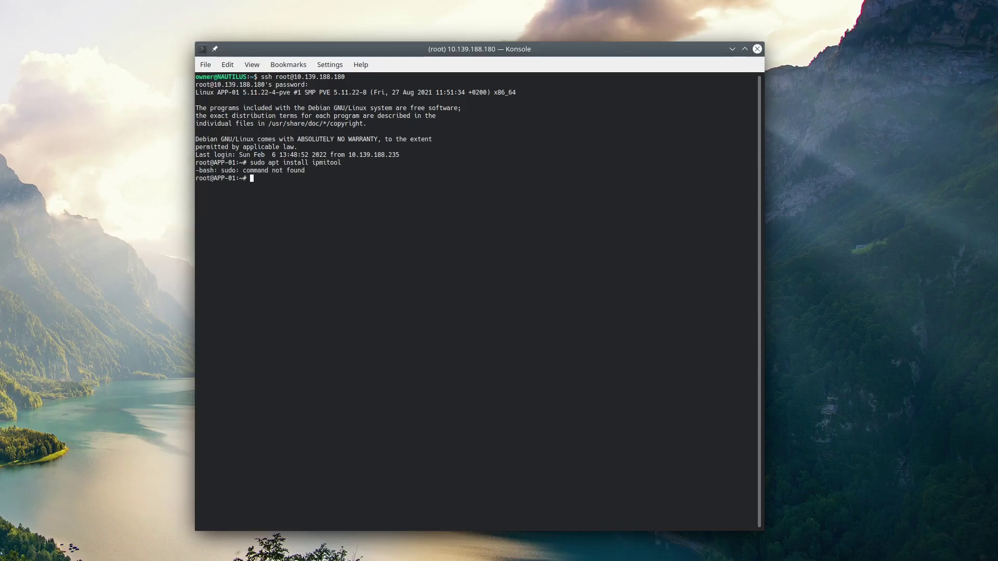
pyautogui.press('Up')
pyautogui.press('BackSpace')
pyautogui.press('BackSpace')
pyautogui.press('BackSpace')
pyautogui.press('BackSpace')
pyautogui.press('BackSpace')
# Step: Load the ipmi_devintf kernel module and list the IPMI user accounts with ipmitool user list
pyautogui.press('Return')
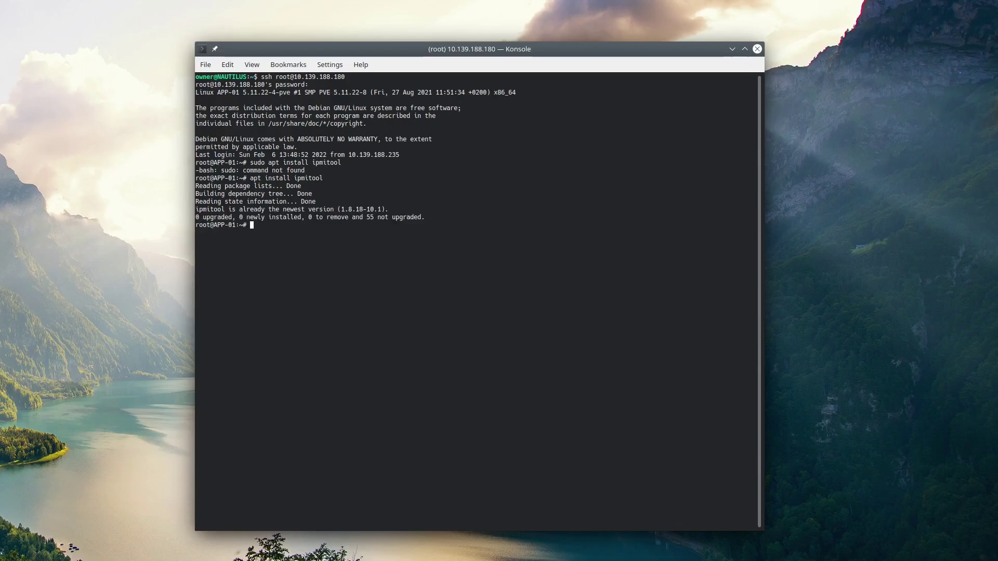
pyautogui.write('modprobe ipmi_devintf')
pyautogui.press('Return')
pyautogui.press('Up')
pyautogui.press('Up')
pyautogui.press('Up')
pyautogui.press('Down')
pyautogui.press('Down')
pyautogui.press('Down')
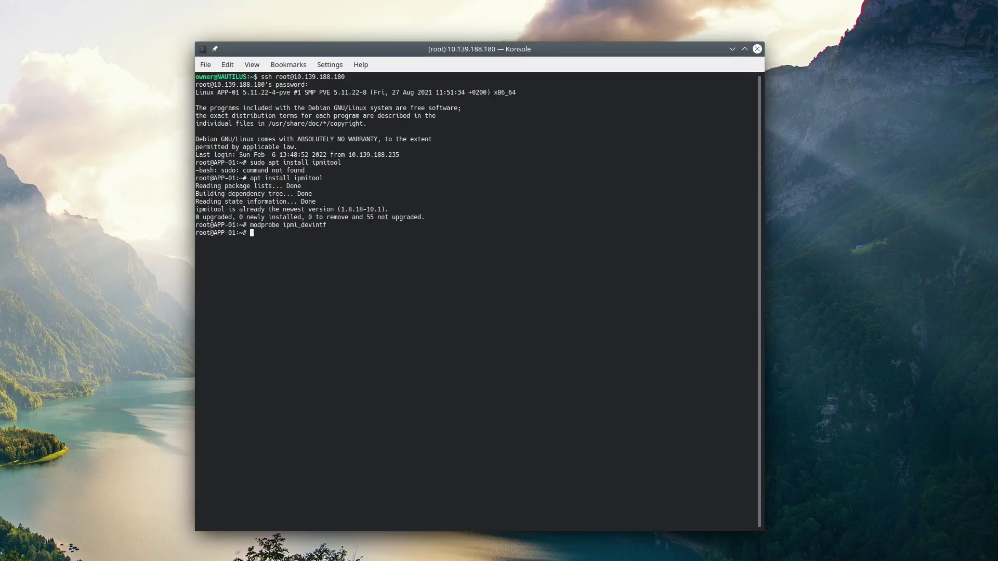
pyautogui.write('ipmitool user list')
pyautogui.press('Return')
# Step: Reset IPMI user 2's password using ipmitool -I open user set password 2
pyautogui.press('Up')
pyautogui.press('Up')
pyautogui.press('Up')
pyautogui.press('Up')
pyautogui.hotkey('ctrl', 'u')
pyautogui.write('ipmitool -I open user set password 2 admin')
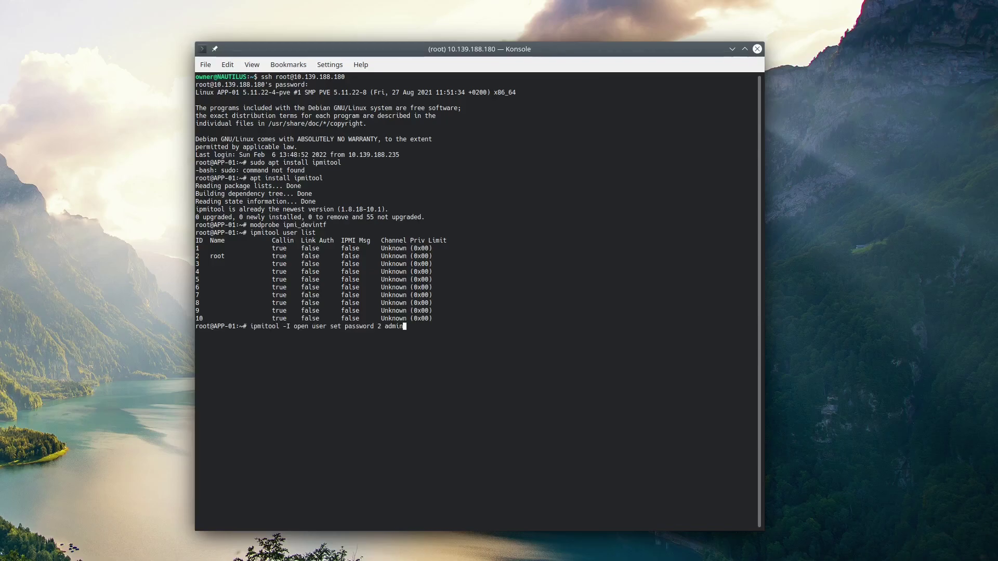
pyautogui.press('Right')
pyautogui.press('Right')
pyautogui.press('Right')
pyautogui.press('Return')
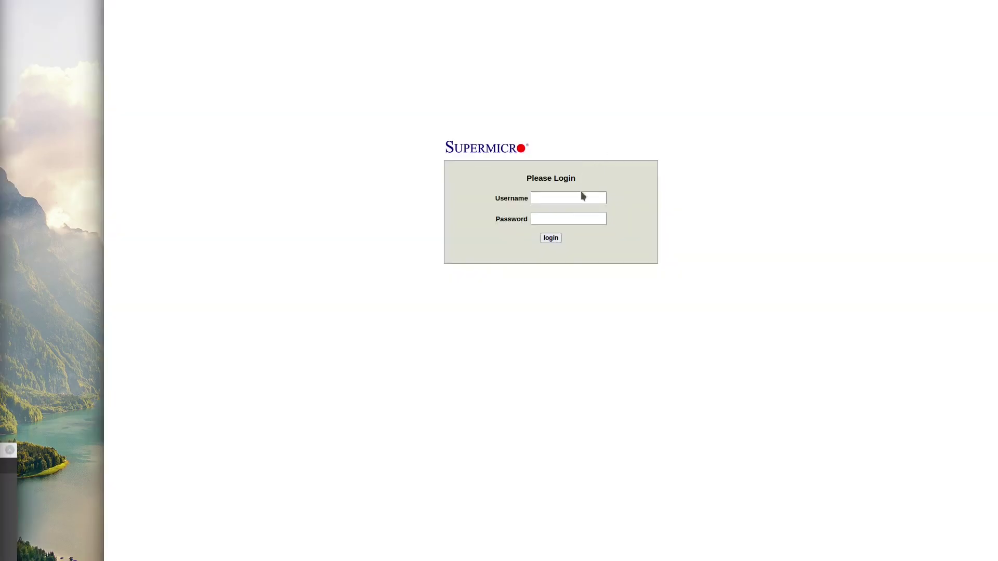
# Step: Sign into the IPMI web interface with the root username and the administrator password
pyautogui.write('root')
pyautogui.press('Tab')
pyautogui.write('admin')
pyautogui.press('Return')
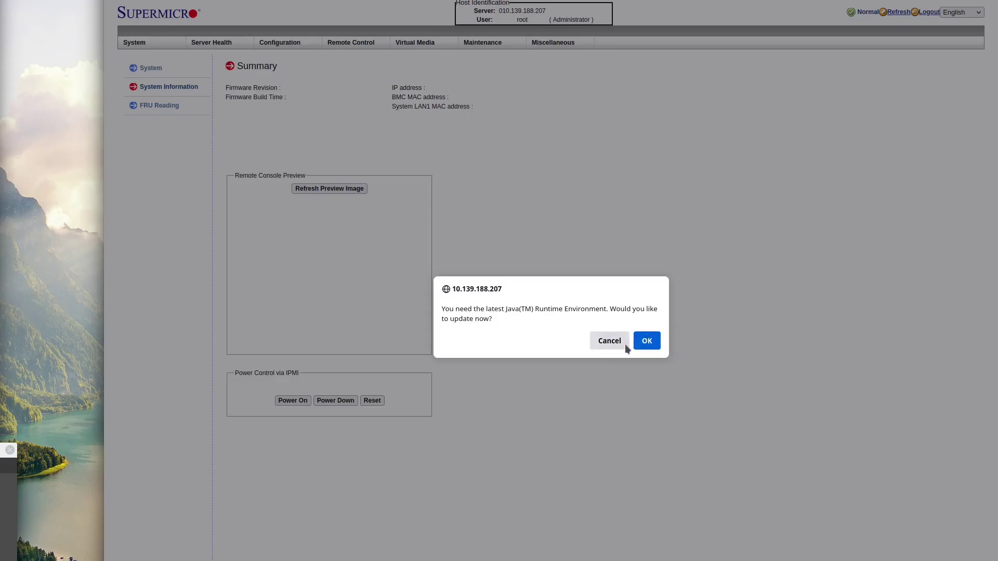
# Step: Browse the System summary, FRU Reading, Server Health sensor readings and event log pages
pyautogui.click(621, 342)
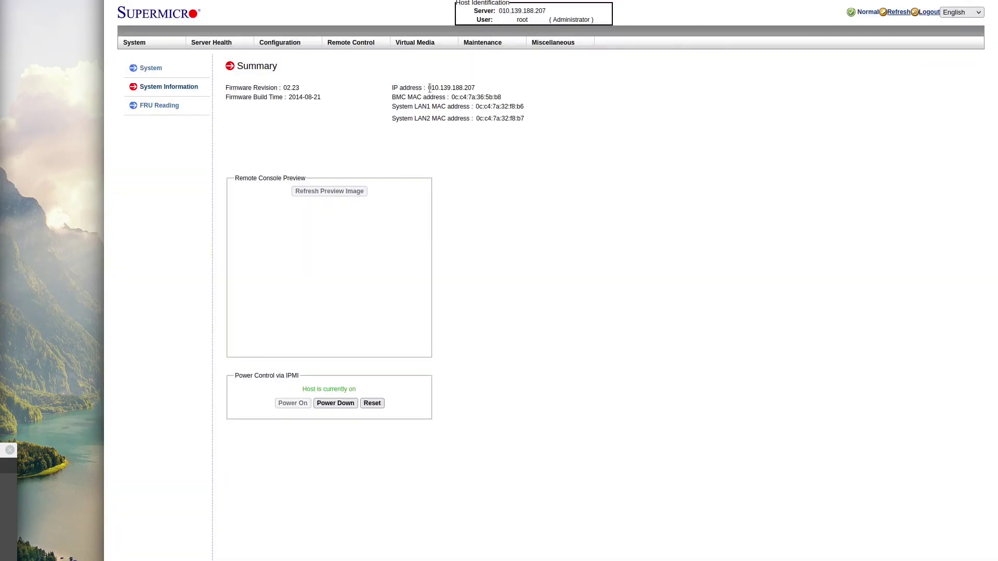
pyautogui.click(149, 69)
pyautogui.click(608, 341)
pyautogui.click(161, 104)
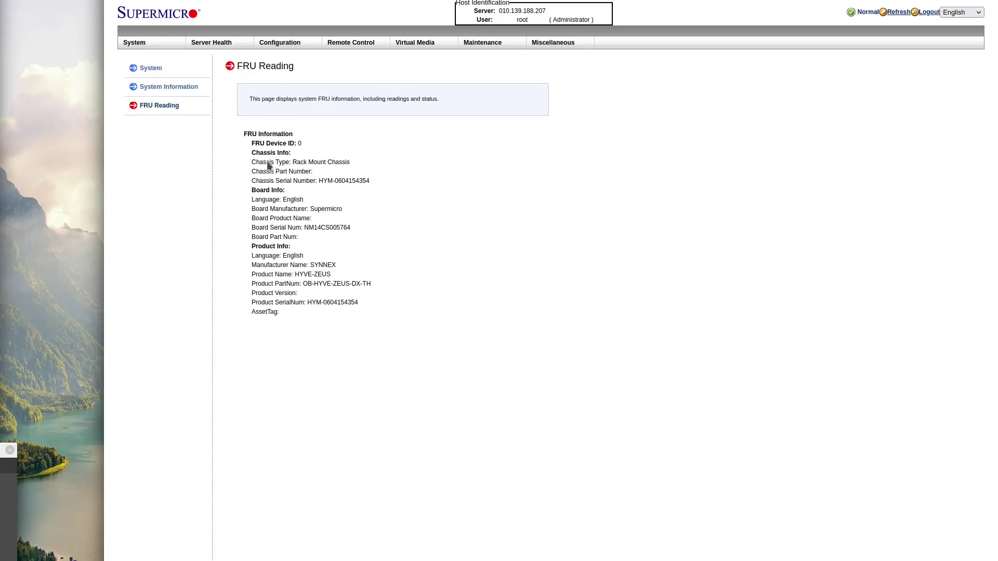
pyautogui.click(211, 43)
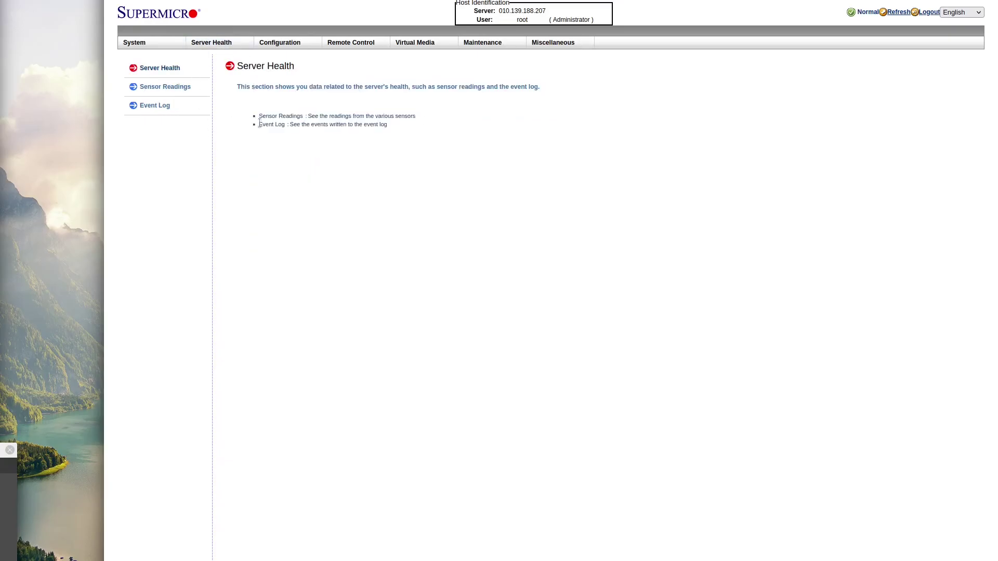
pyautogui.click(165, 86)
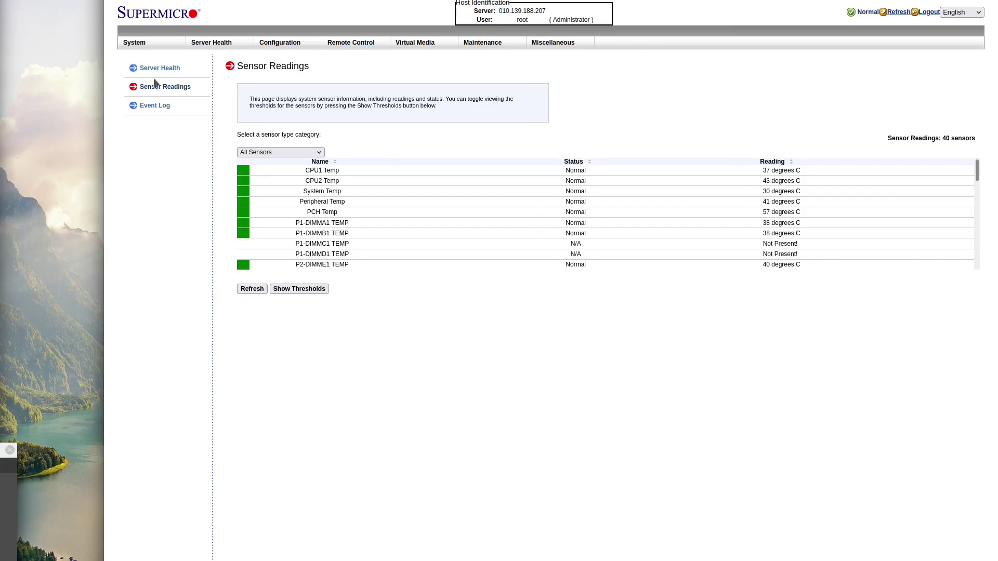
pyautogui.click(155, 105)
# Step: In Configuration, view the Alerts, Date and Time, LDAP, Active Directory, RADIUS, Mouse Mode and Network pages
pyautogui.click(292, 43)
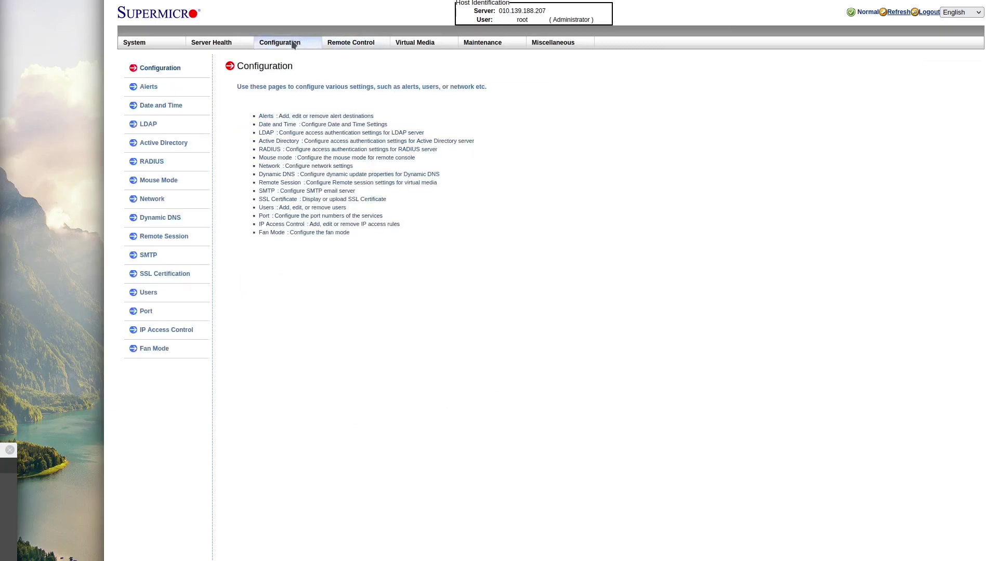
pyautogui.click(149, 87)
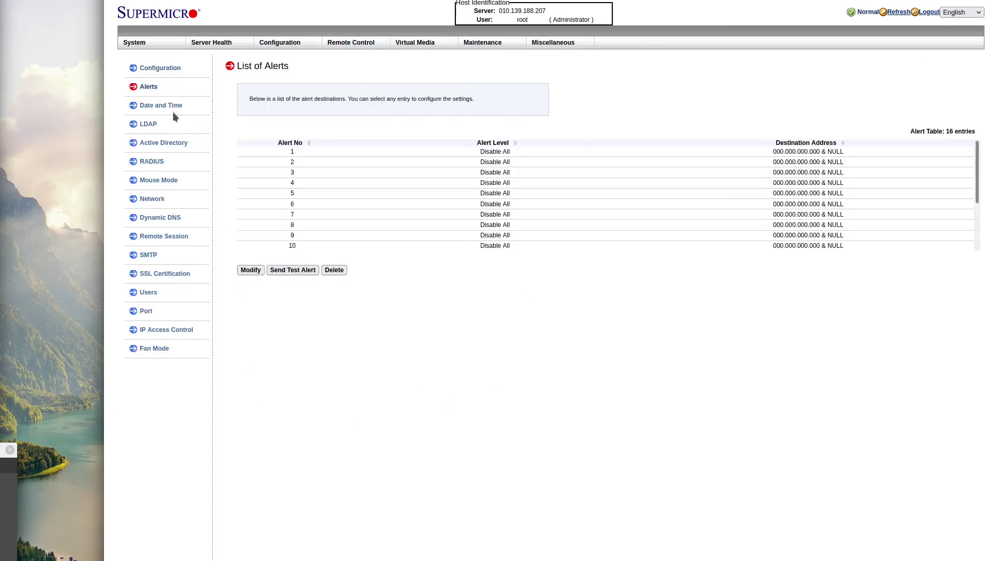
pyautogui.click(166, 106)
pyautogui.click(148, 125)
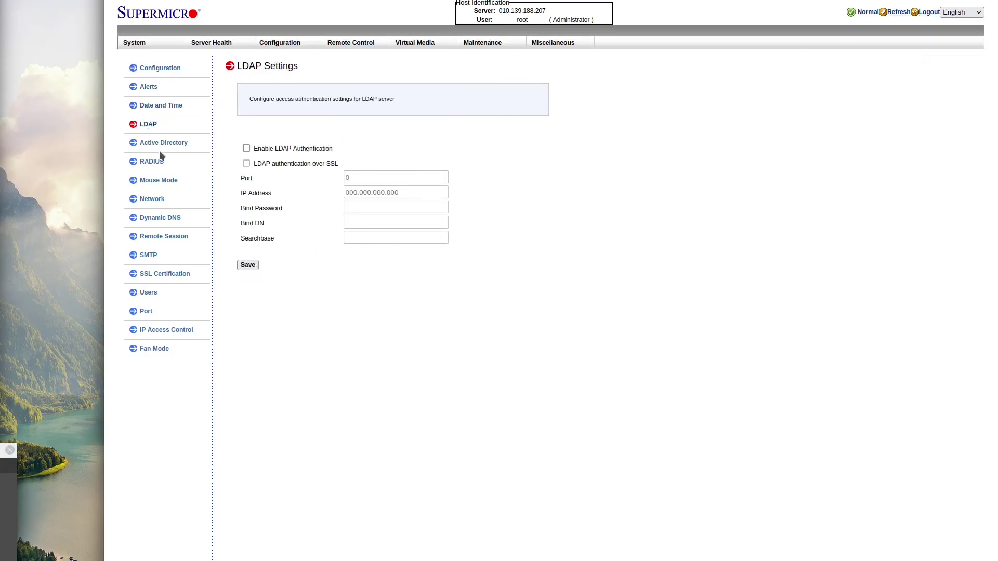
pyautogui.click(156, 144)
pyautogui.click(156, 161)
pyautogui.click(164, 181)
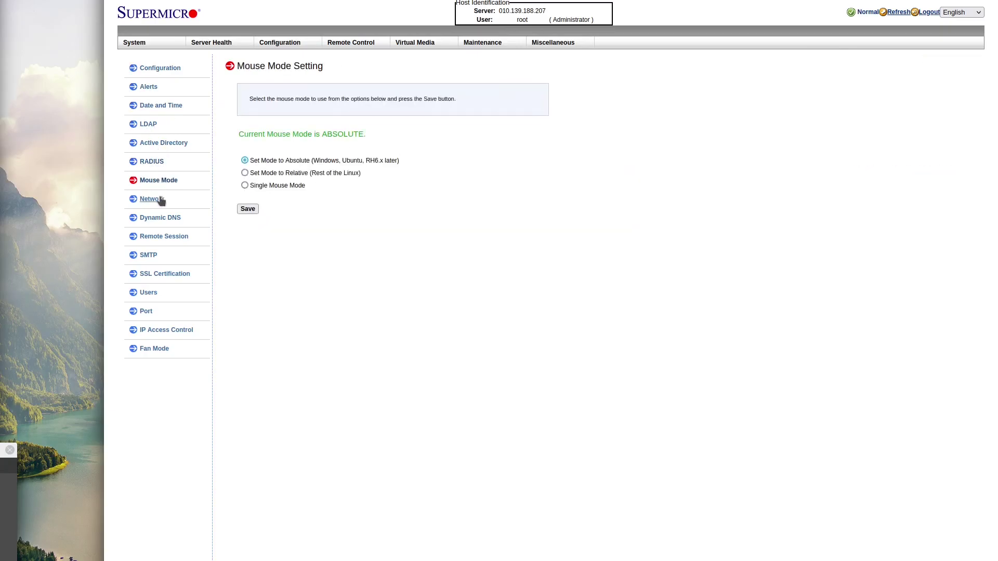
pyautogui.click(159, 201)
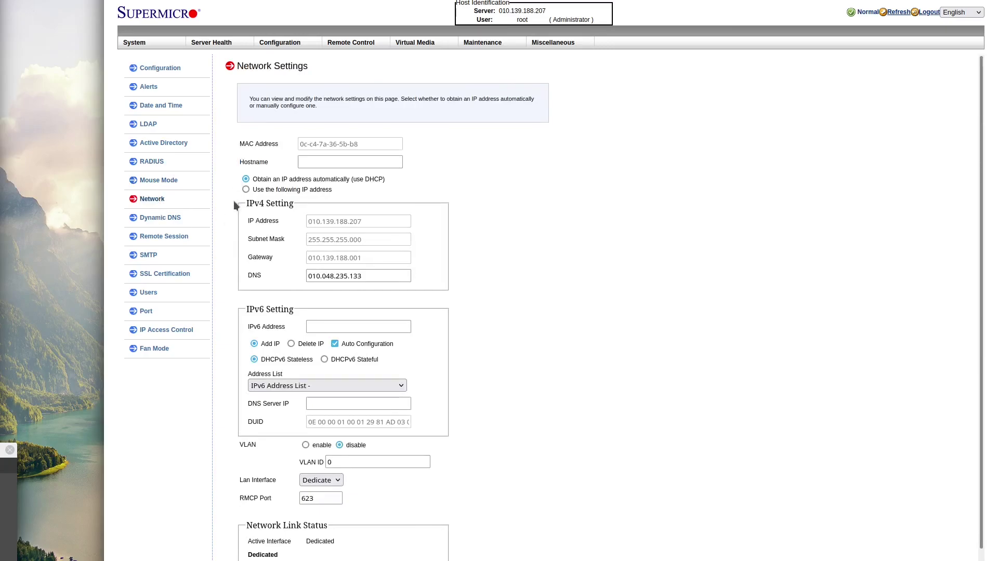
pyautogui.scroll(-3, 232, 268)
pyautogui.scroll(3, 232, 269)
# Step: View the Dynamic DNS, Remote Session, SSL, Users, Port and IP Access Control pages
pyautogui.click(170, 217)
pyautogui.click(647, 341)
pyautogui.click(172, 236)
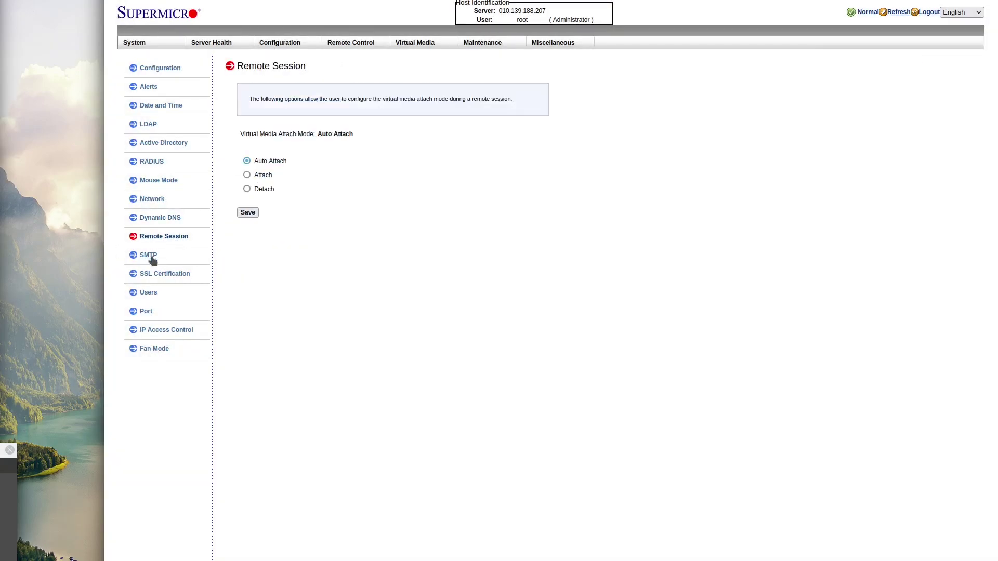
pyautogui.click(158, 274)
pyautogui.click(149, 293)
pyautogui.click(147, 312)
pyautogui.click(166, 330)
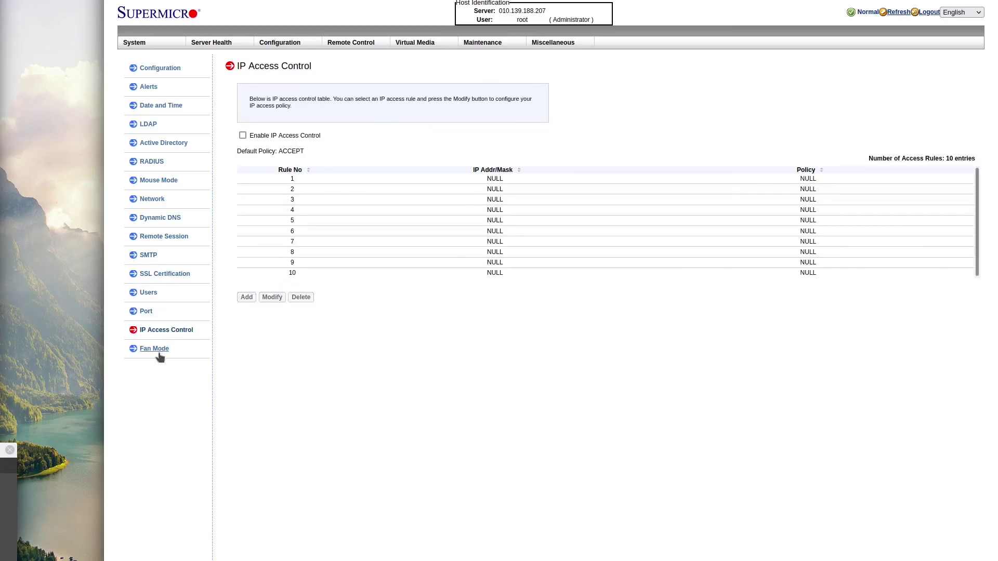
# Step: Save the fan mode as Standard Speed, then Full Speed, then Heavy I/O
pyautogui.click(155, 349)
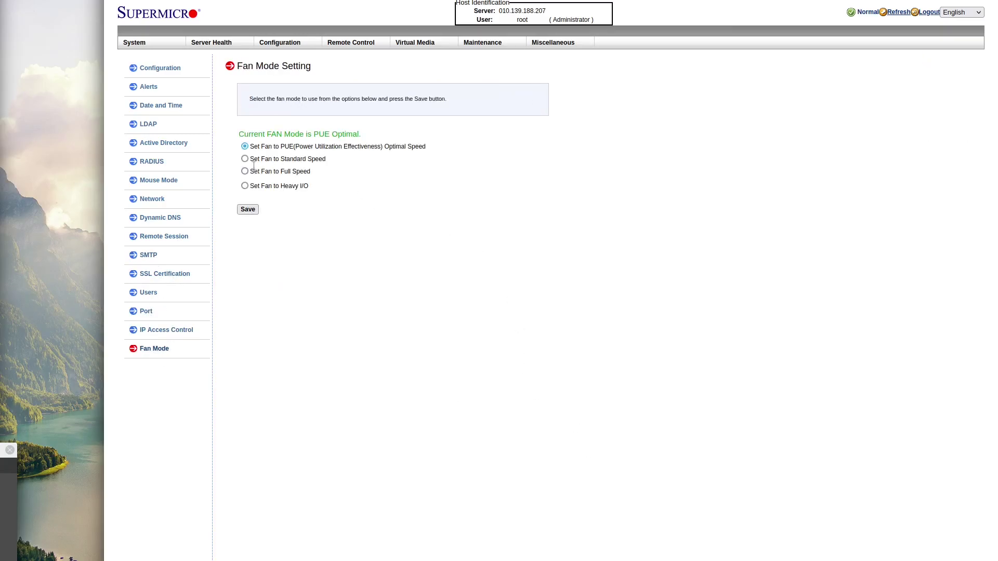
pyautogui.click(245, 158)
pyautogui.click(248, 209)
pyautogui.click(647, 335)
pyautogui.click(245, 171)
pyautogui.click(248, 208)
pyautogui.click(642, 334)
pyautogui.click(250, 209)
pyautogui.click(644, 335)
# Step: Save the fan mode as PUE Optimal, then back to Standard Speed
pyautogui.click(251, 149)
pyautogui.click(255, 209)
pyautogui.click(644, 334)
pyautogui.click(244, 159)
pyautogui.click(248, 209)
pyautogui.click(647, 335)
# Step: Save the fan mode again, then try launching the remote console from Console Redirection and cancel the download
pyautogui.click(248, 210)
pyautogui.click(646, 335)
pyautogui.click(366, 43)
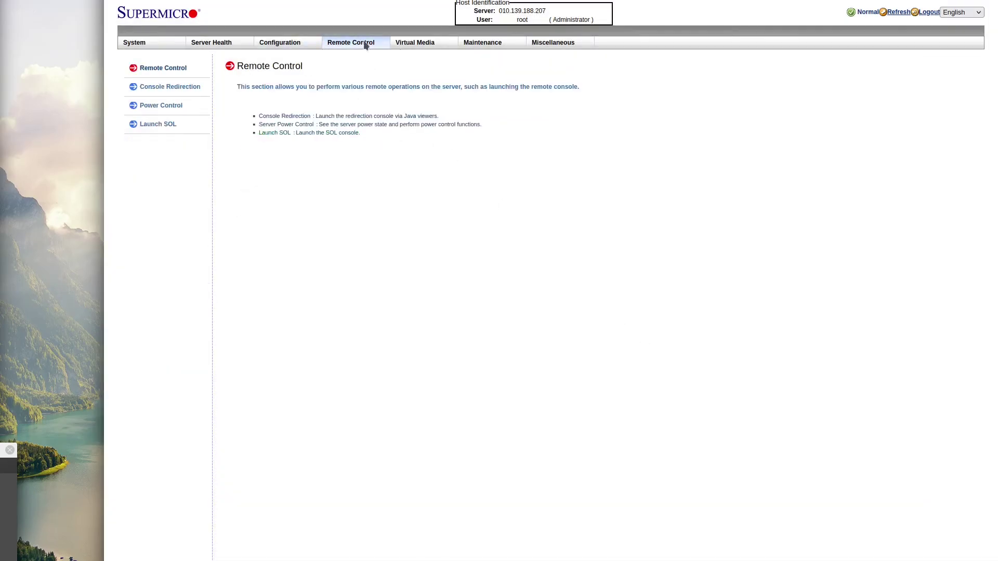
pyautogui.click(183, 89)
pyautogui.click(609, 340)
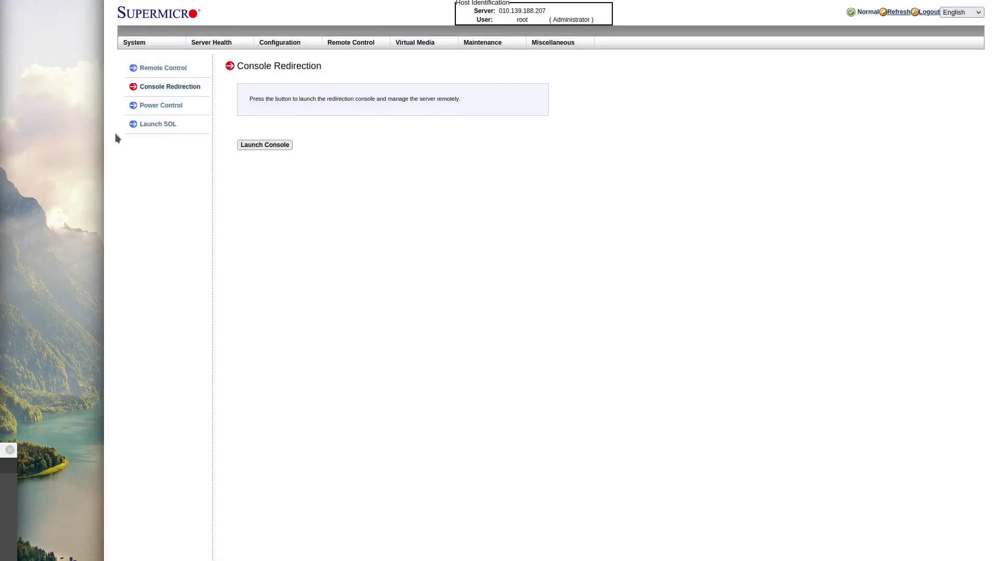
pyautogui.click(258, 147)
pyautogui.click(479, 384)
# Step: View the Power Control, Launch SOL and Virtual Media floppy and CD-ROM image pages
pyautogui.click(161, 106)
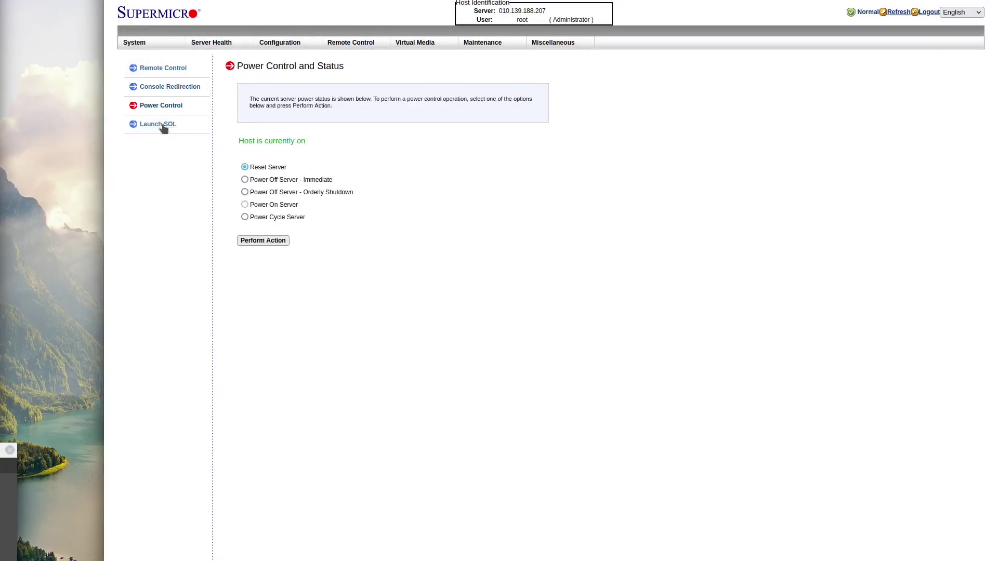
pyautogui.click(162, 125)
pyautogui.press('Escape')
pyautogui.click(416, 53)
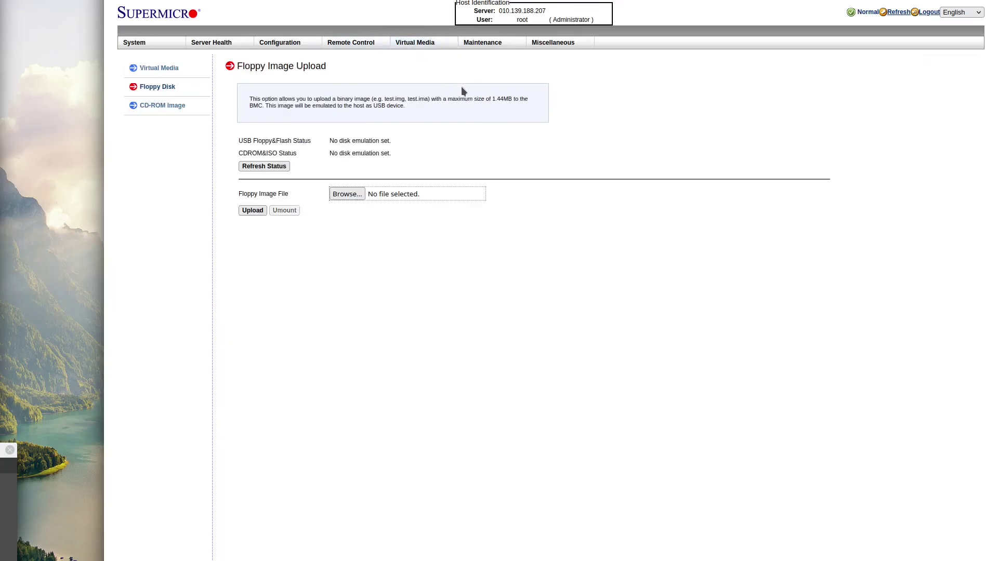
pyautogui.click(159, 69)
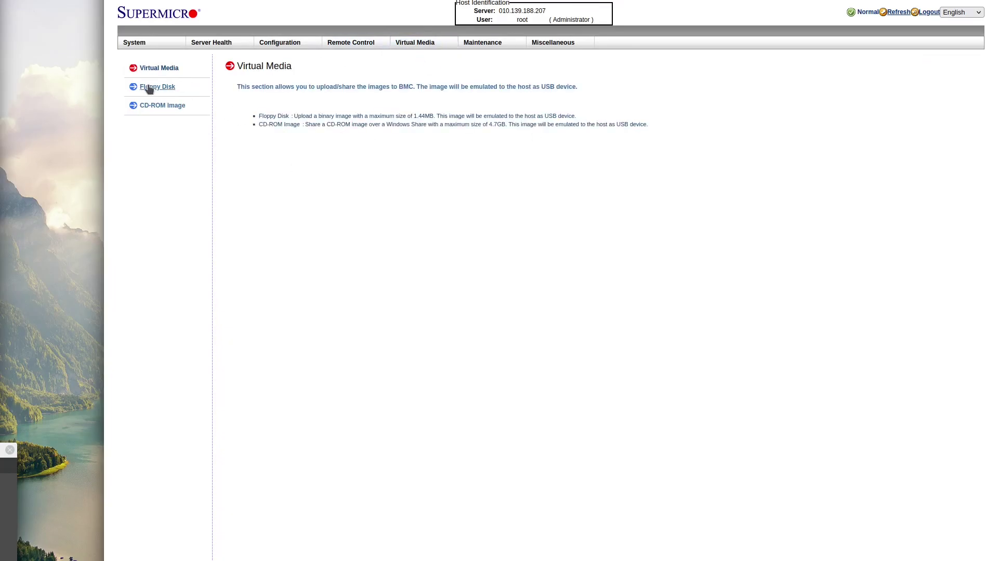
pyautogui.click(149, 87)
pyautogui.click(158, 106)
# Step: Browse the Maintenance pages: firmware update, unit reset, IKVM reset, factory default, IPMI backup, event log, BIOS key
pyautogui.click(483, 43)
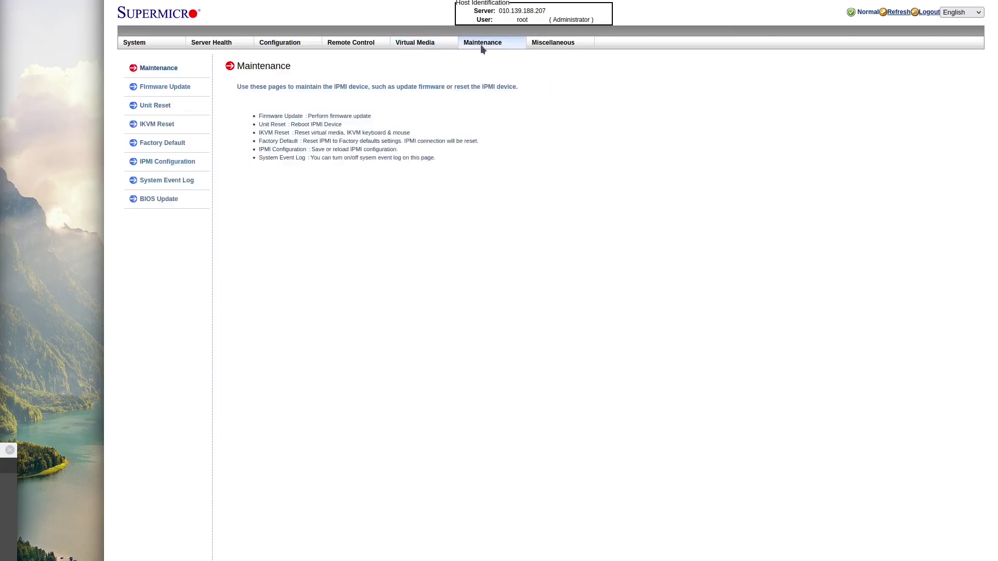
pyautogui.click(179, 88)
pyautogui.click(167, 106)
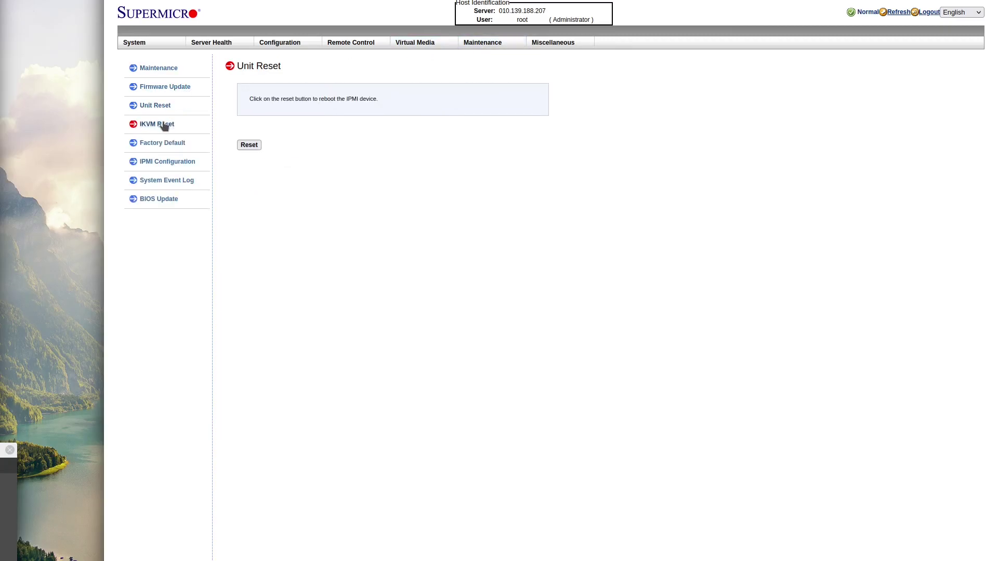
pyautogui.click(164, 125)
pyautogui.click(162, 106)
pyautogui.click(165, 126)
pyautogui.click(172, 144)
pyautogui.click(176, 163)
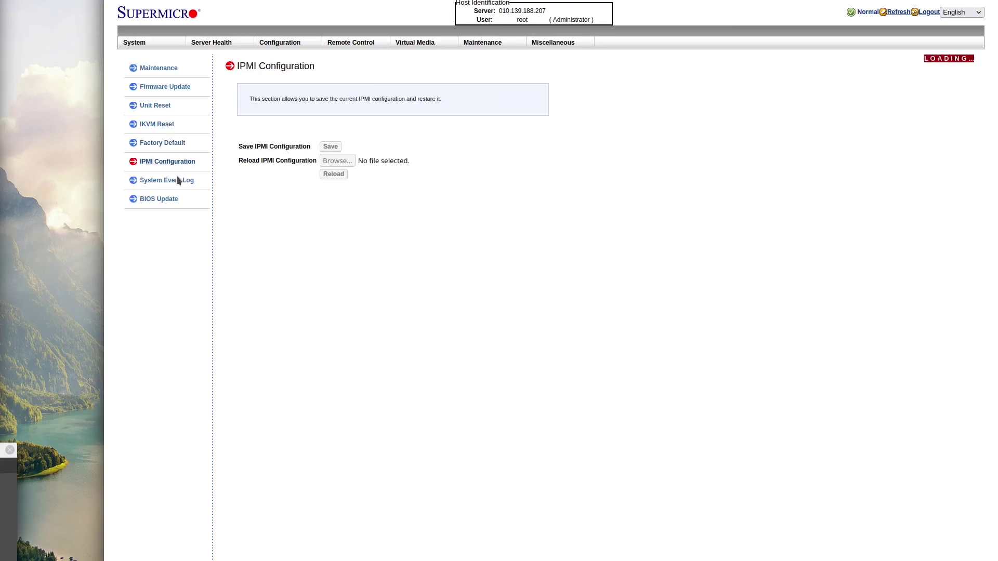
pyautogui.click(178, 182)
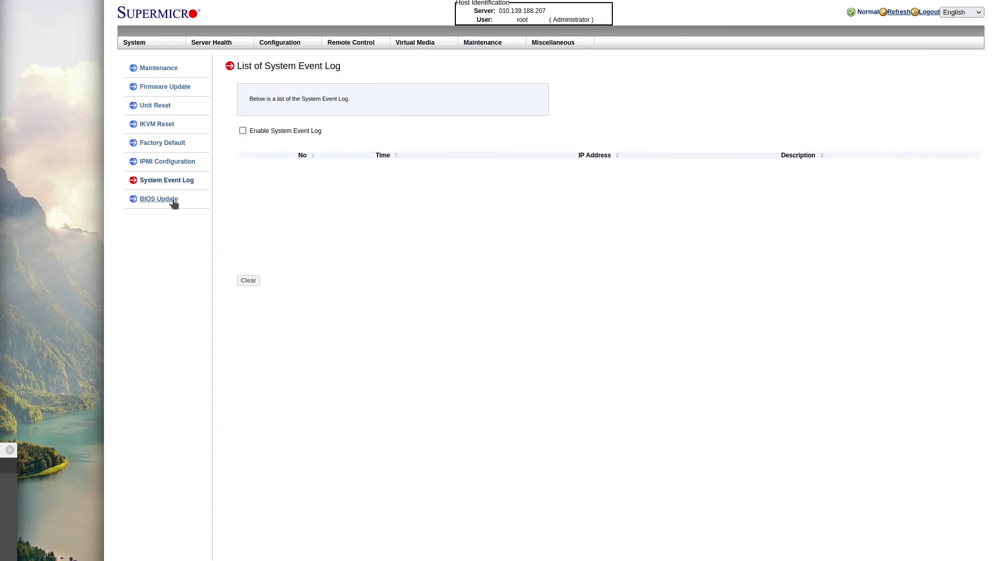
pyautogui.click(174, 198)
# Step: Check the BIOS POST code under Miscellaneous, then view UID Control showing the UID off
pyautogui.moveTo(509, 46)
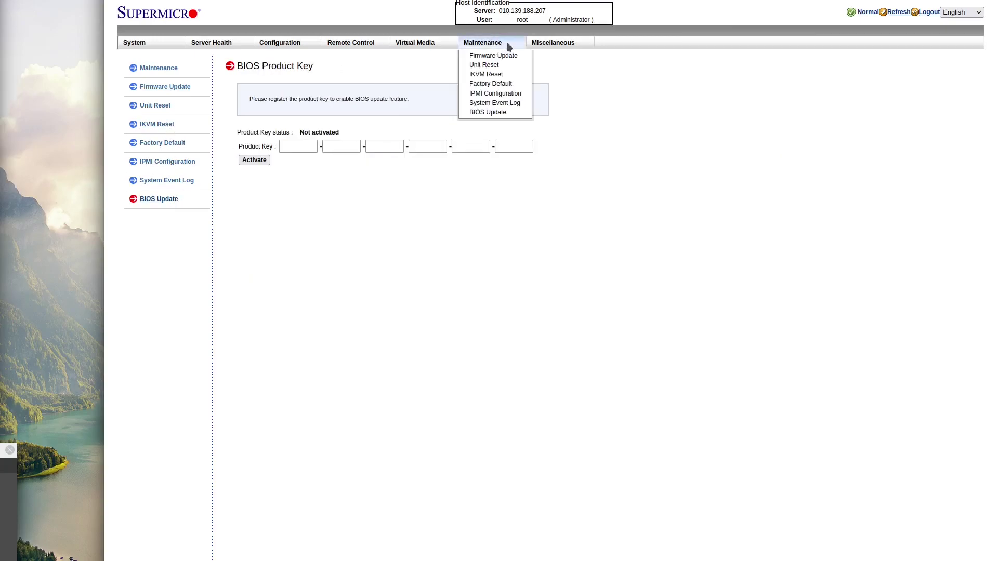
pyautogui.click(541, 43)
pyautogui.click(147, 91)
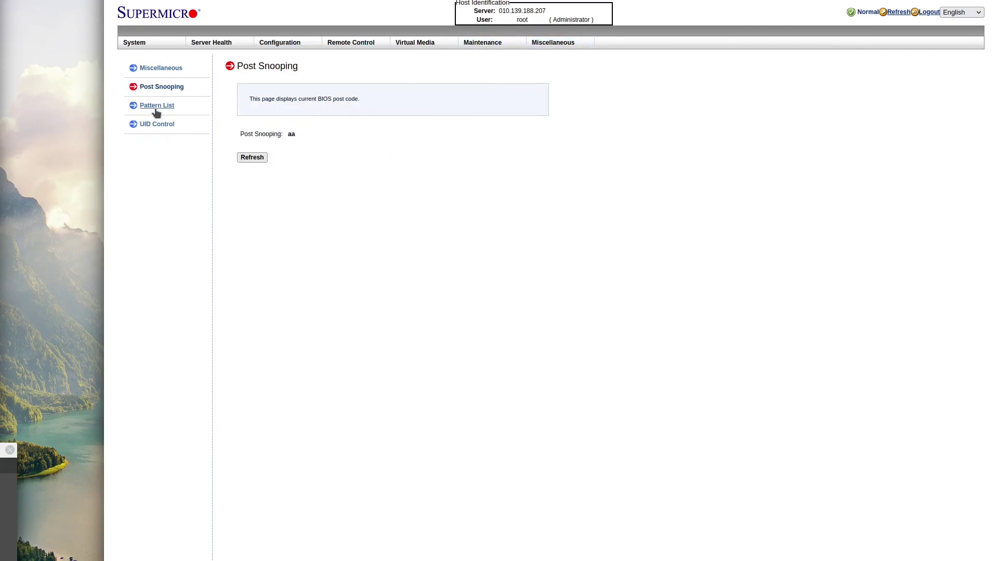
pyautogui.click(157, 109)
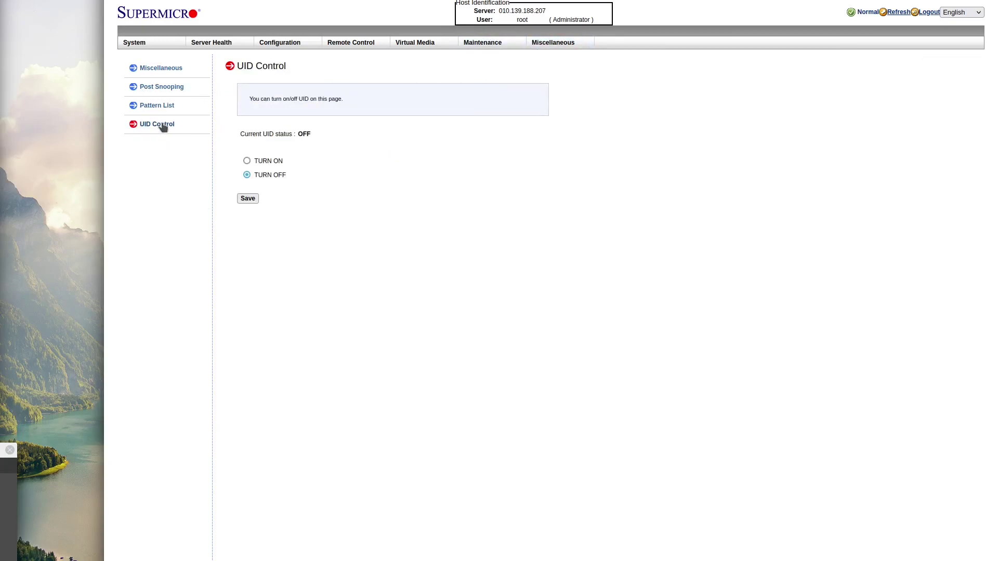